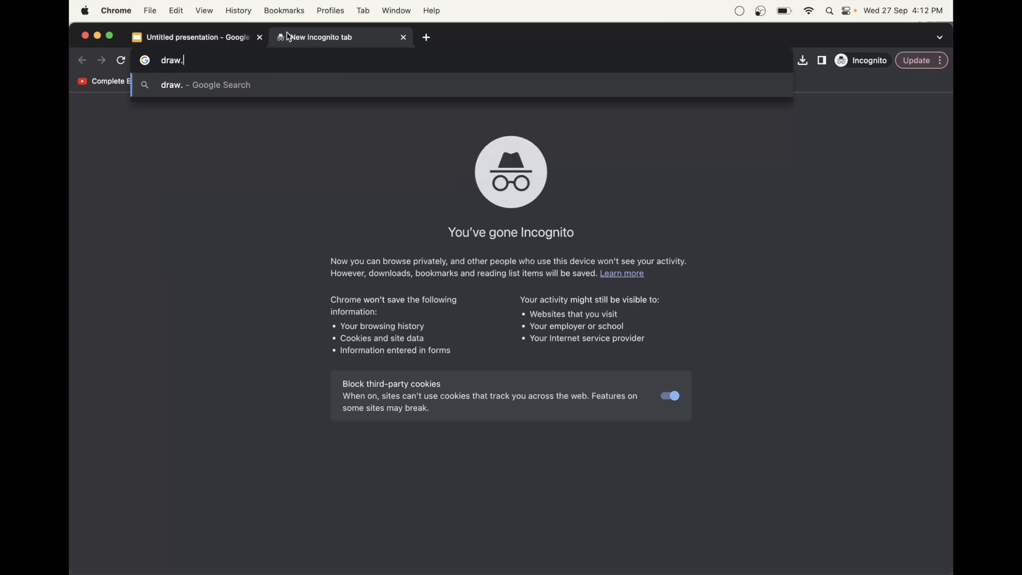
Step: Open the draw.io web app and create a new blank diagram
key("Return")
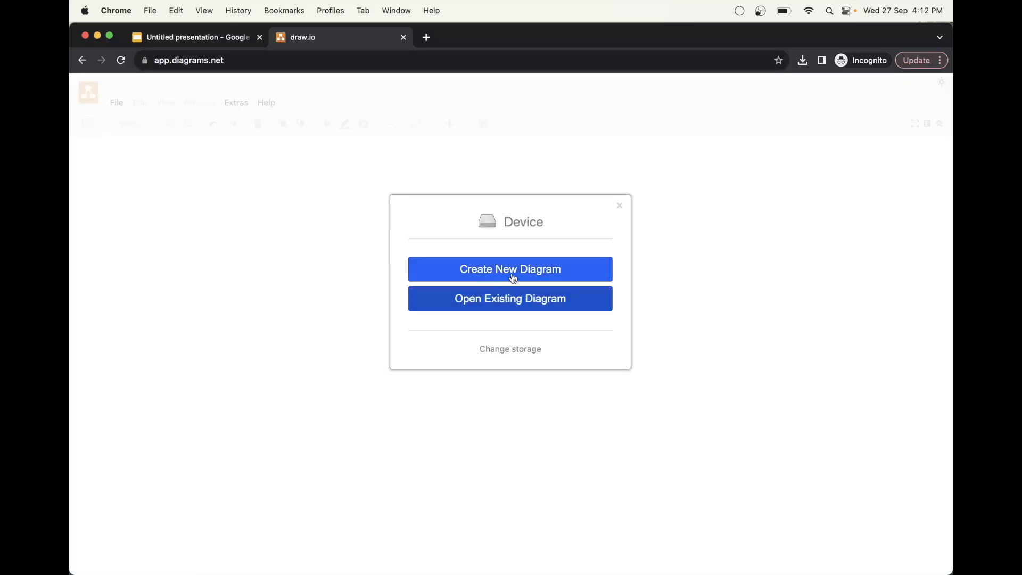
left_click(512, 270)
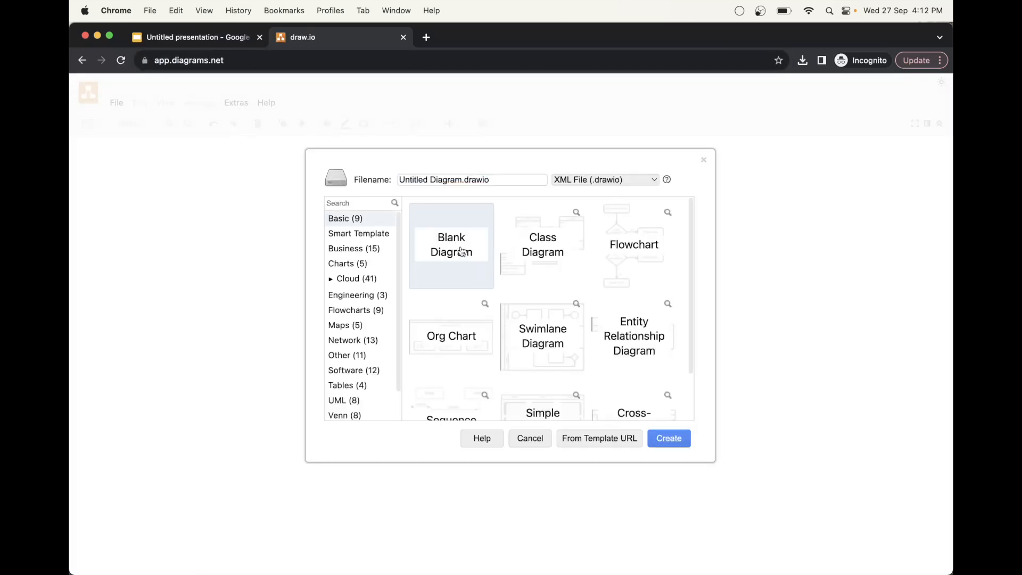
left_click(685, 438)
left_click(582, 349)
left_click(535, 359)
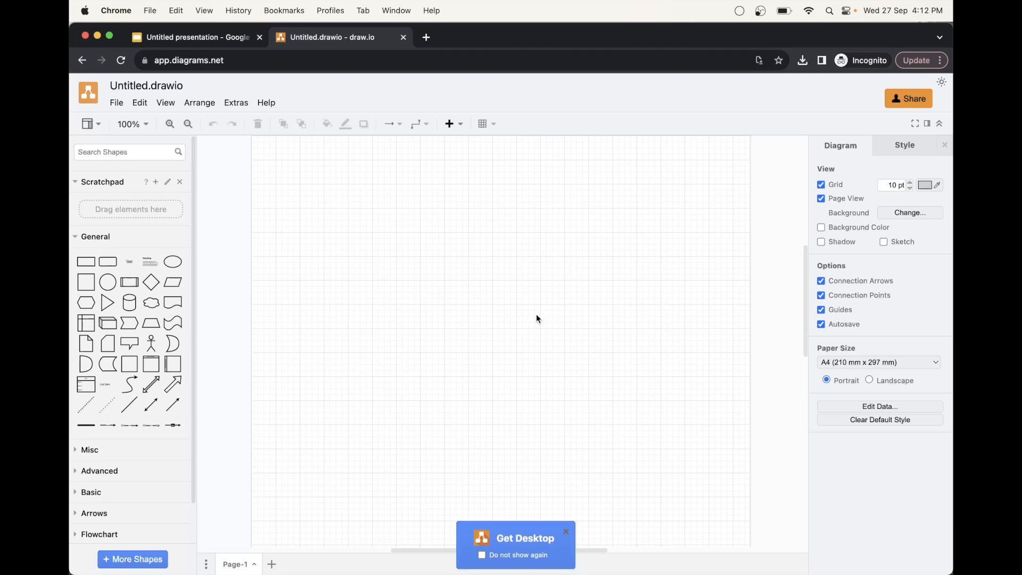
Step: Add a square to the page and enlarge it so that it covers most of the page's width as a background
left_click(86, 282)
left_click_drag(476, 321, 677, 480)
left_click(318, 82)
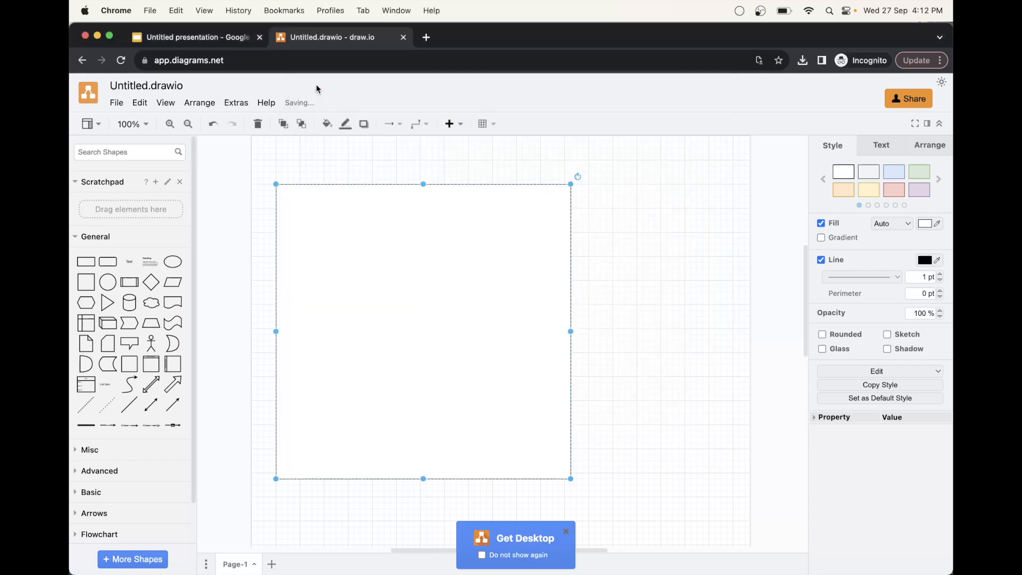
left_click_drag(571, 479, 607, 515)
left_click_drag(606, 348, 685, 345)
left_click_drag(525, 365, 543, 323)
mouse_move(87, 286)
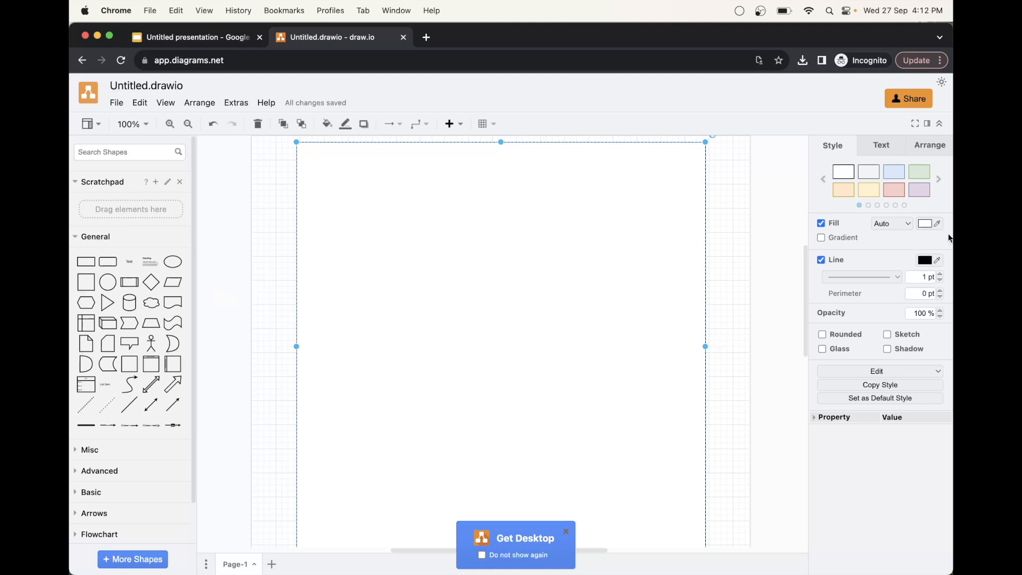
Step: Fill the background square with dark blue 003366
left_click(933, 226)
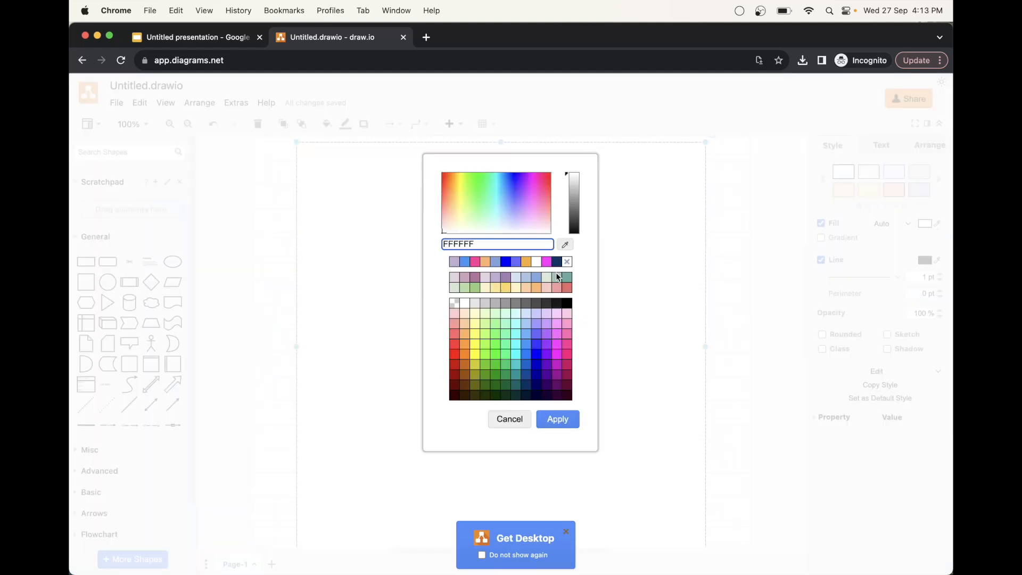
left_click(556, 262)
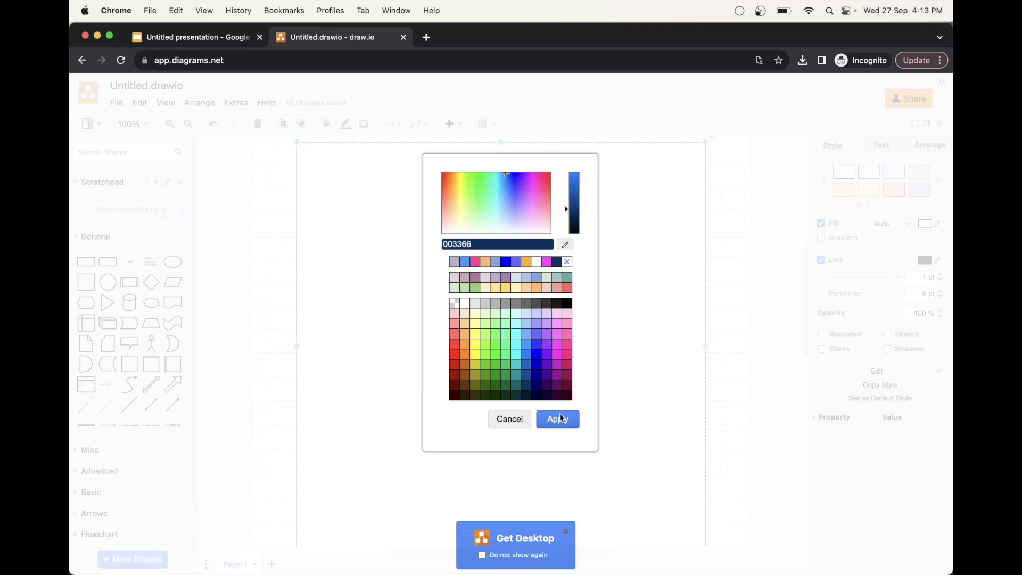
left_click(558, 419)
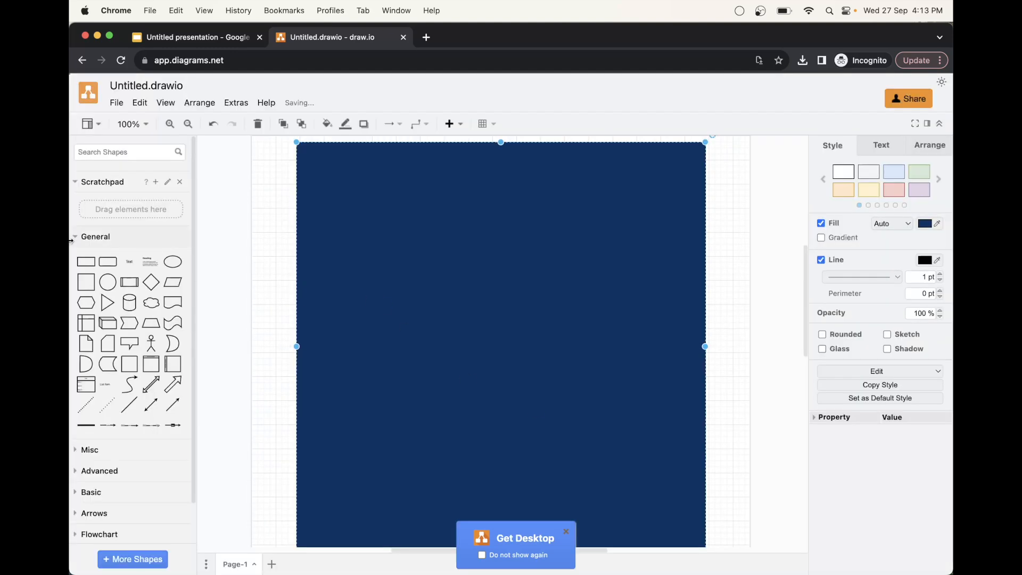
Step: Add a rectangle and shape it into a tall, narrow box near the left edge of the dark blue background
left_click(86, 262)
left_click_drag(508, 347, 352, 362)
left_click_drag(346, 300, 350, 367)
Step: Search the shapes for "mobile" and place the blue phone icon in the upper part of the tall white box
type("mopbu")
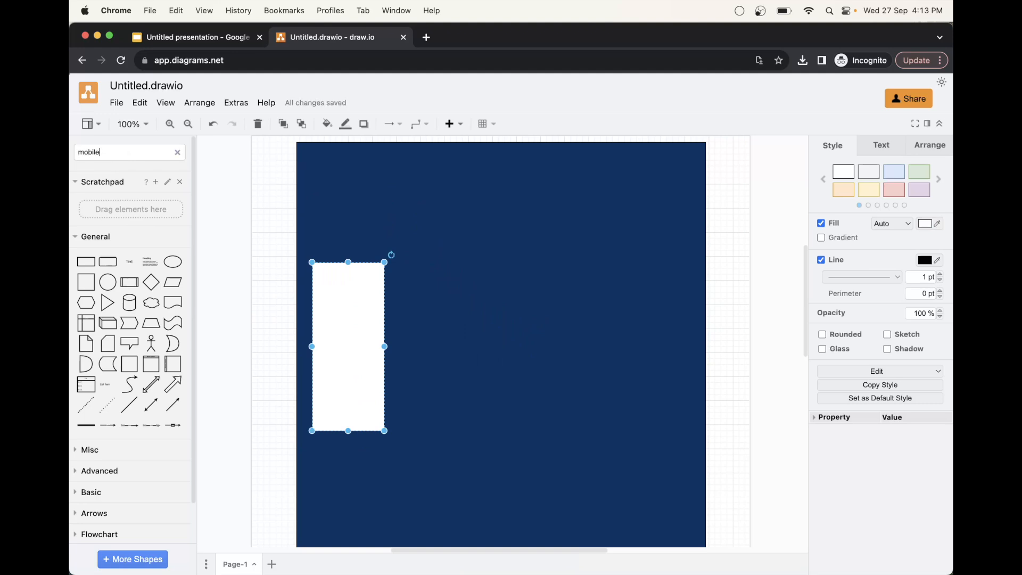
key("Return")
left_click(128, 176)
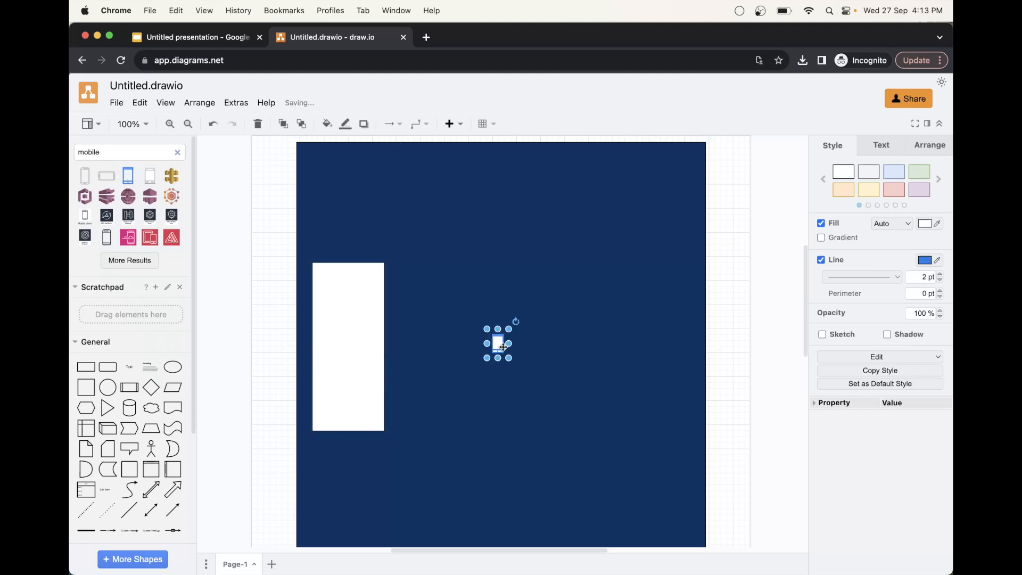
left_click_drag(503, 347, 329, 314)
left_click_drag(329, 315, 346, 306)
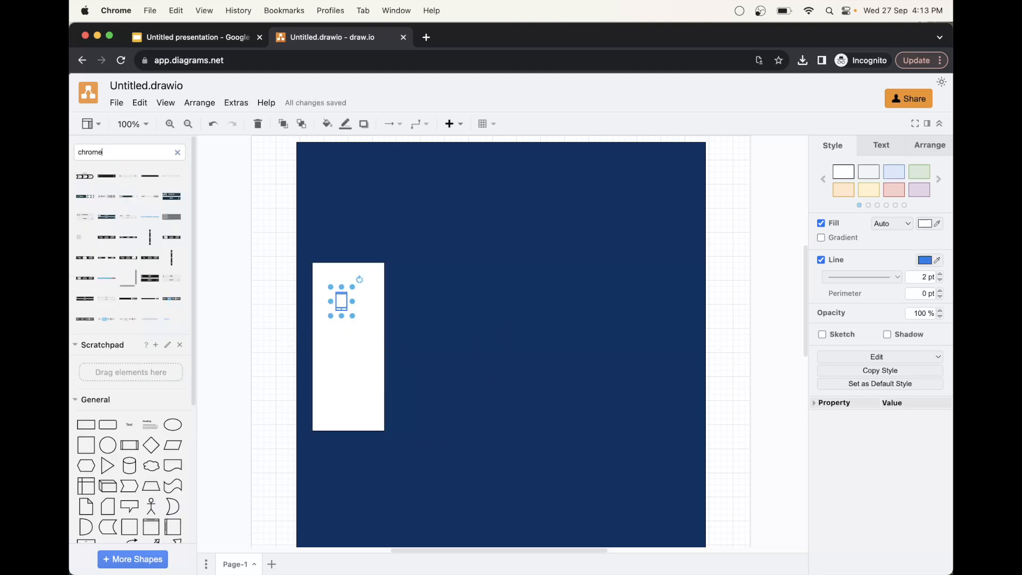
Step: Search the shapes for "chrome", add the Chrome icon below the phone icon and shrink it to fit the box
type("e")
key("Return")
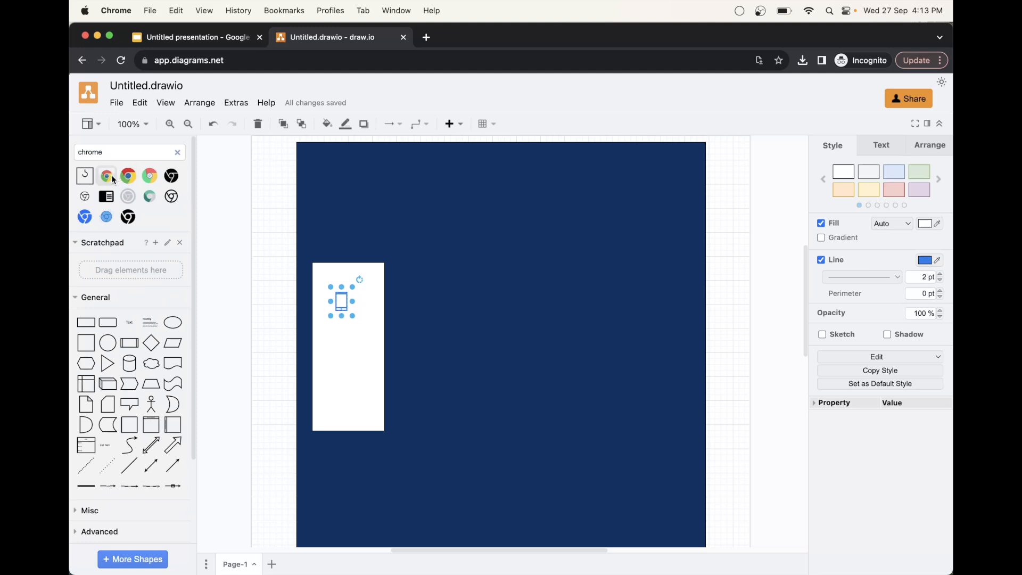
left_click(113, 179)
left_click_drag(514, 334, 343, 383)
left_click(389, 467)
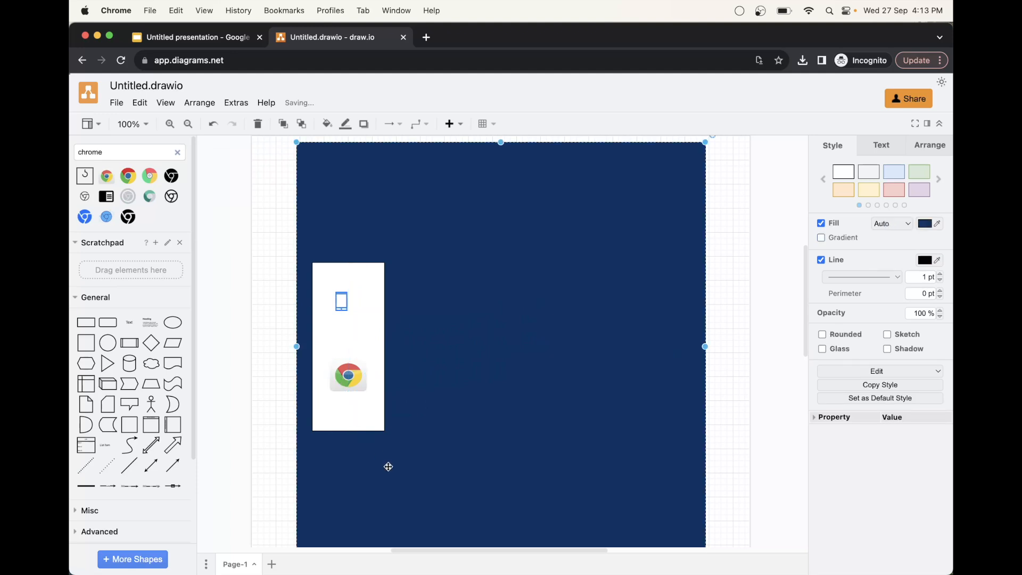
left_click(351, 380)
left_click_drag(369, 360, 339, 373)
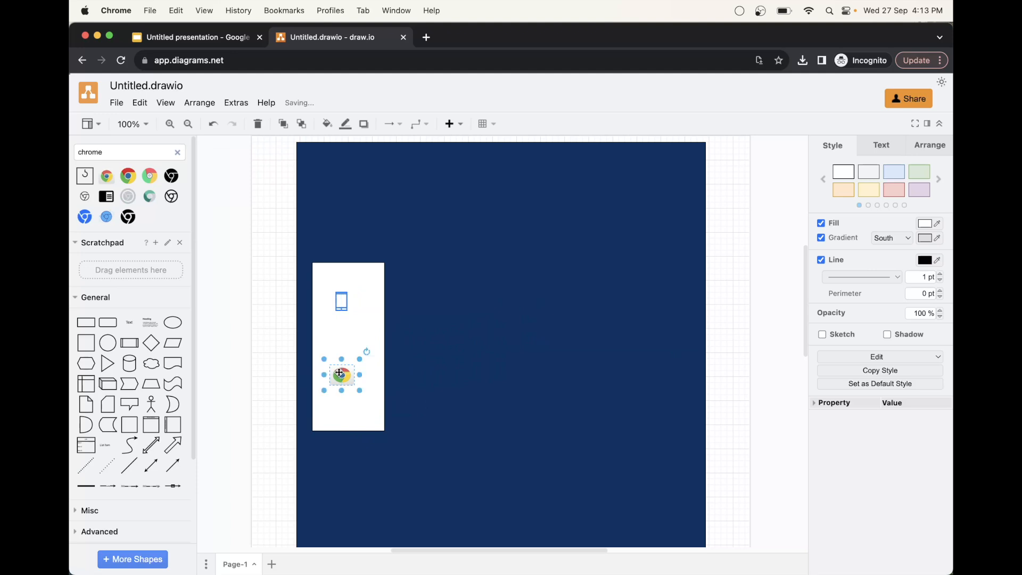
Step: Add the text label "Client Applications" and place it beneath the Chrome icon inside the white box
left_click(337, 420)
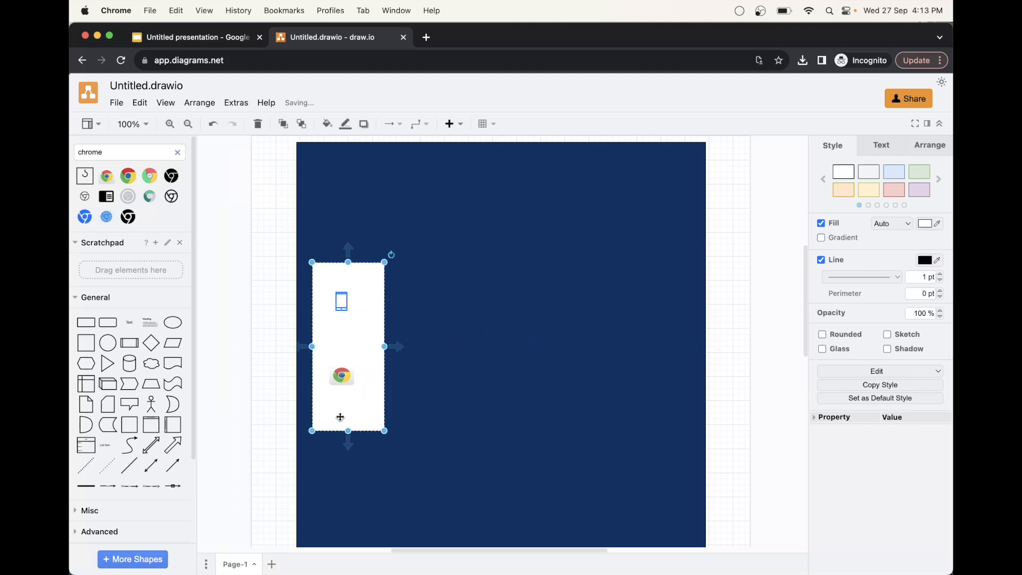
left_click(130, 327)
double_click(492, 348)
type("a")
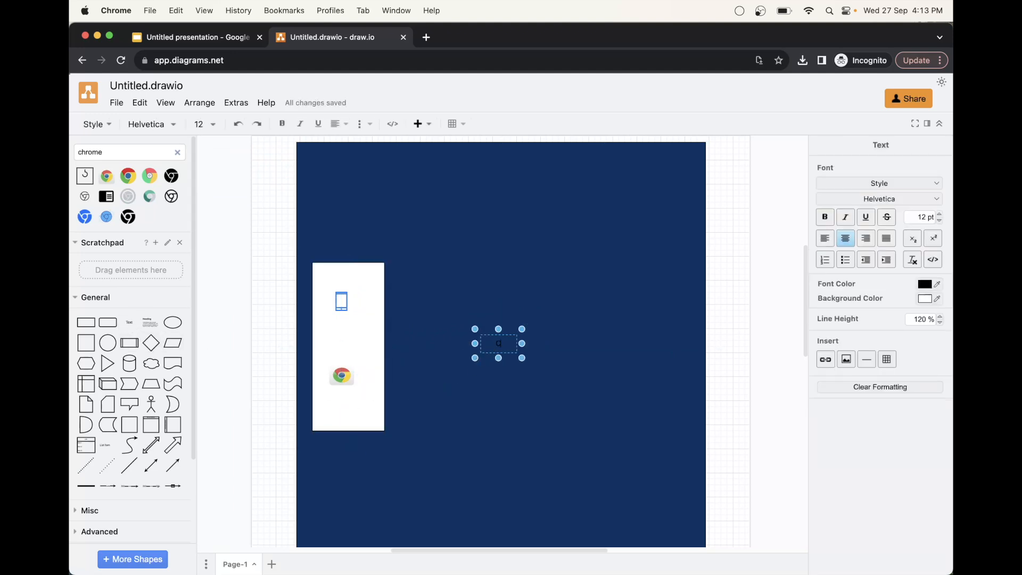
type("lient Application")
left_click(509, 393)
left_click_drag(500, 348, 349, 400)
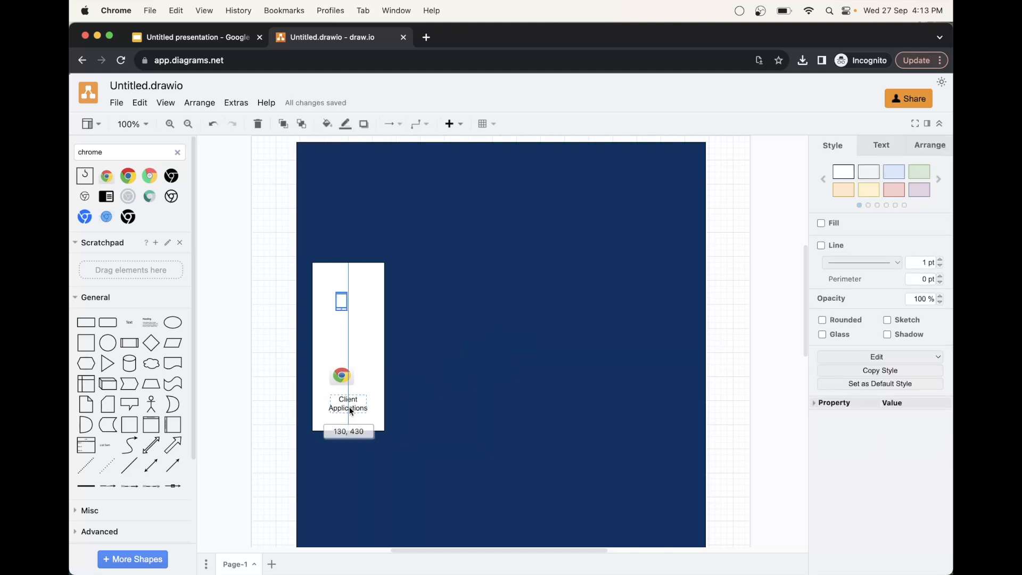
Step: Fill the Client Applications box with light blue 66B2FF
left_click(361, 360)
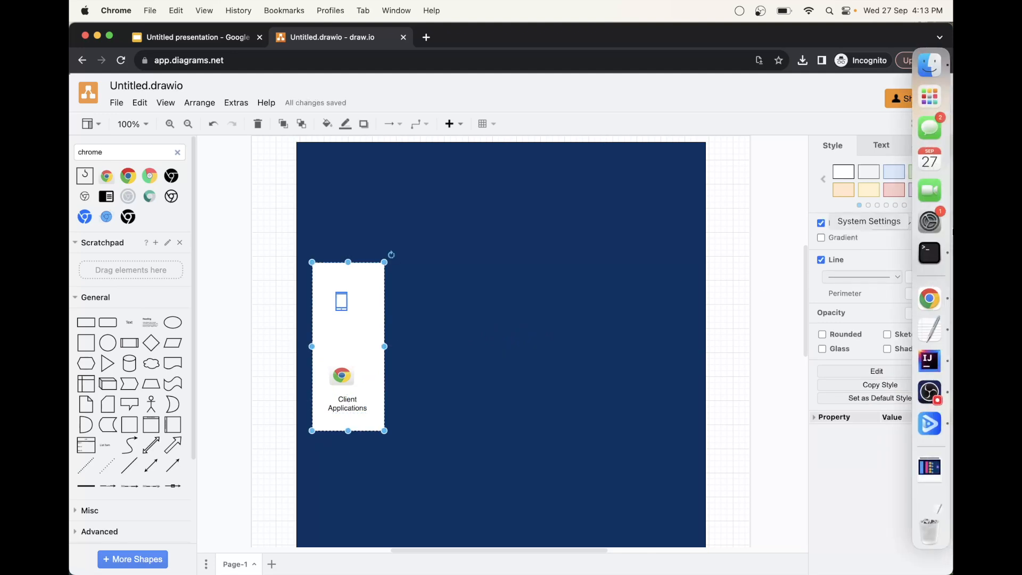
left_click(931, 223)
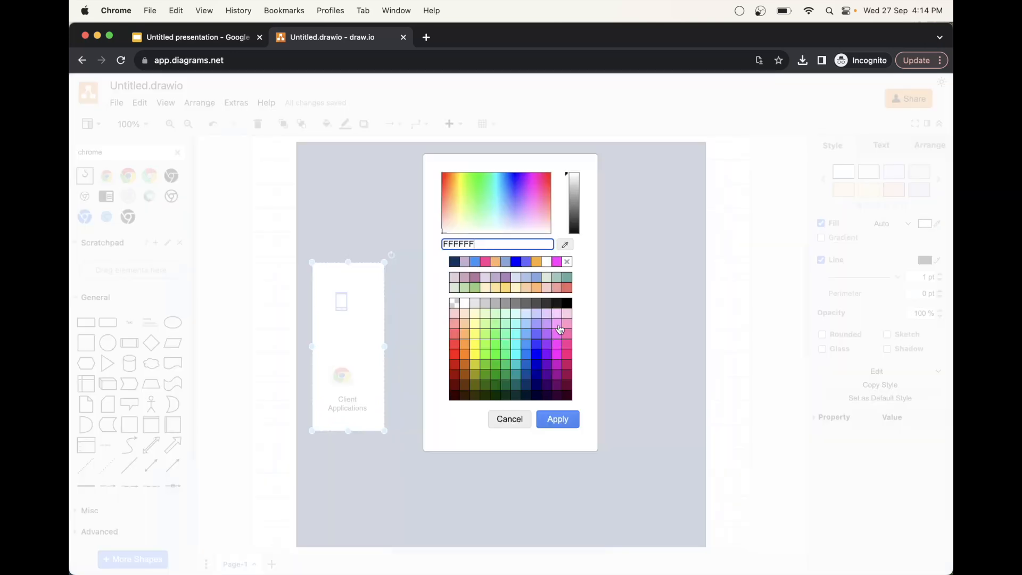
left_click(526, 335)
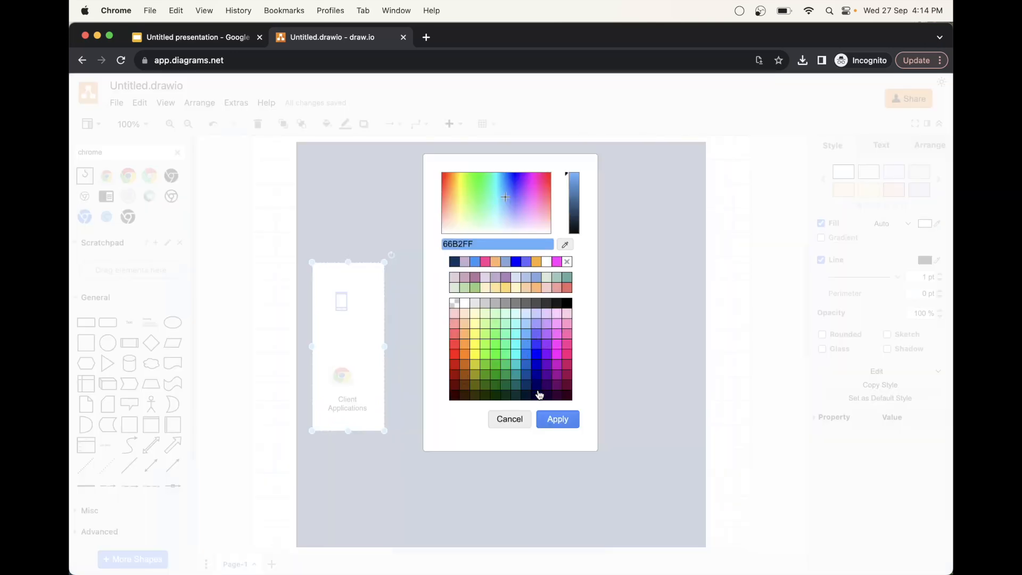
left_click(555, 418)
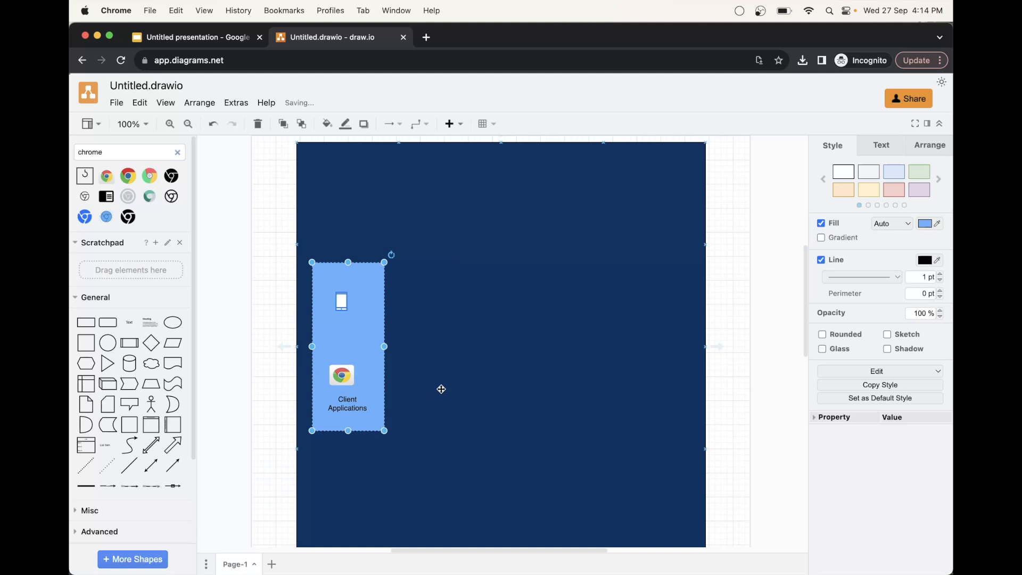
Step: Add a rectangle, enlarge it and place it on the background to the right of the Client Applications box
mouse_move(102, 339)
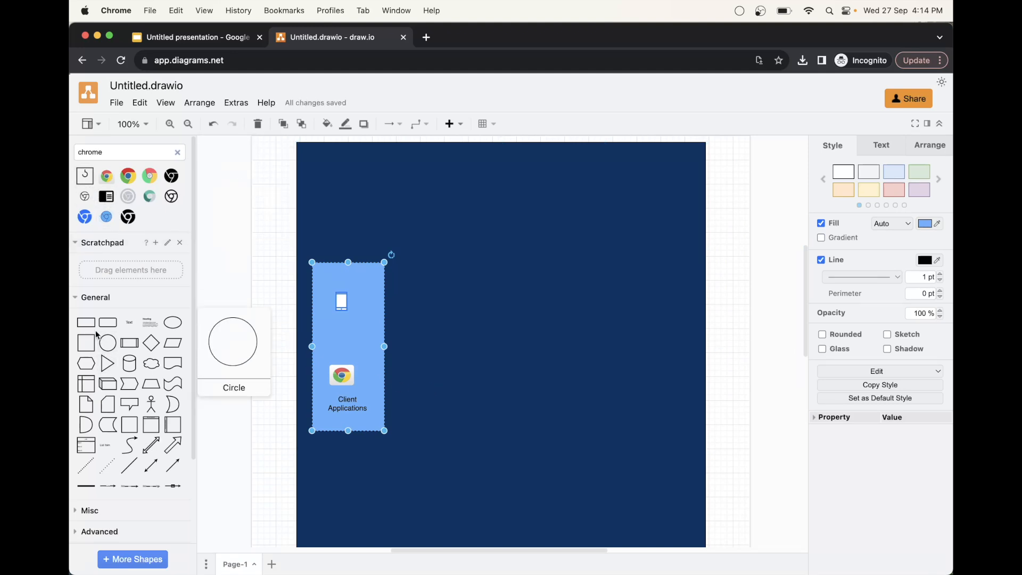
left_click(86, 323)
left_click_drag(506, 333, 691, 467)
left_click_drag(594, 390, 586, 378)
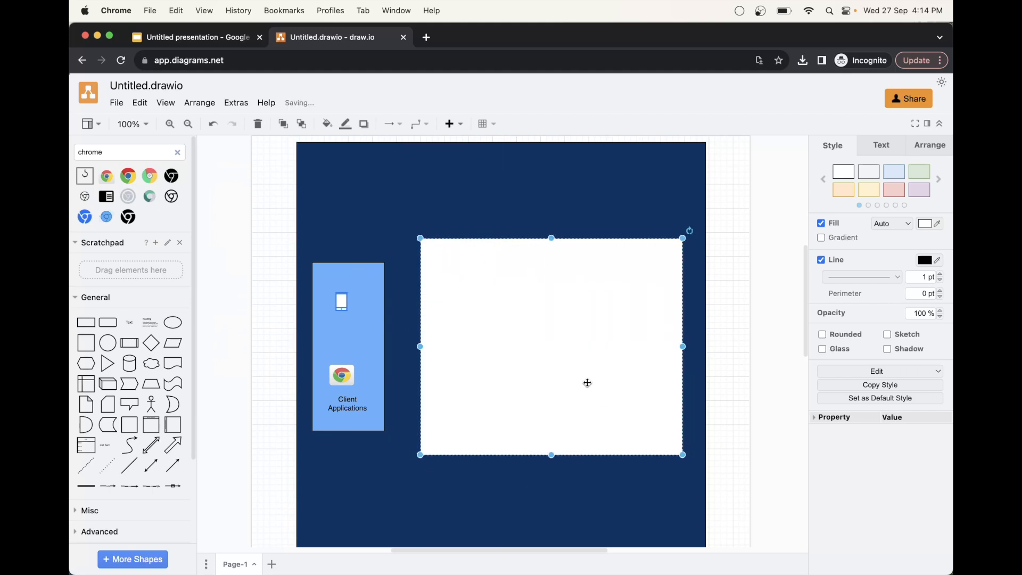
Step: Add a tall, narrow rectangle along the inner left edge of the large white rectangle, spanning nearly its full height
left_click(86, 331)
left_click_drag(506, 342, 471, 444)
left_click_drag(504, 350, 469, 345)
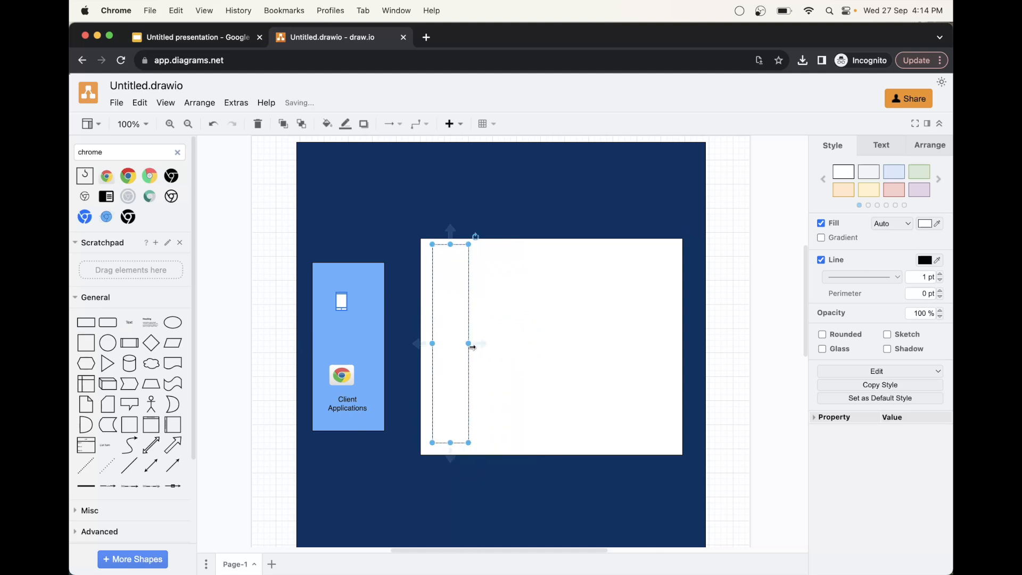
Step: Add the text "API GATEWAY" with one letter per line and place it inside the tall, narrow rectangle
left_click(126, 326)
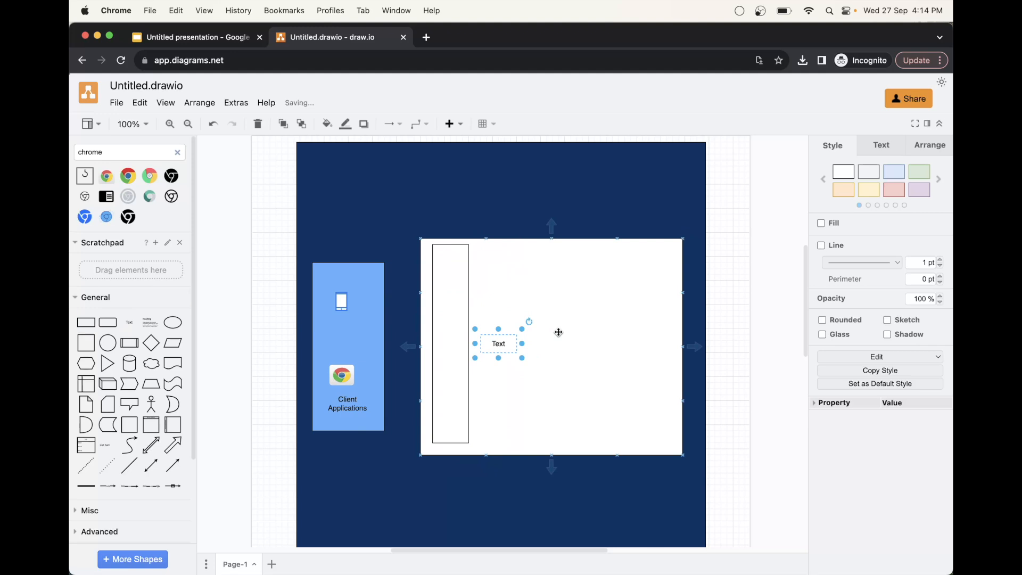
key("Return")
type("A")
key("Return")
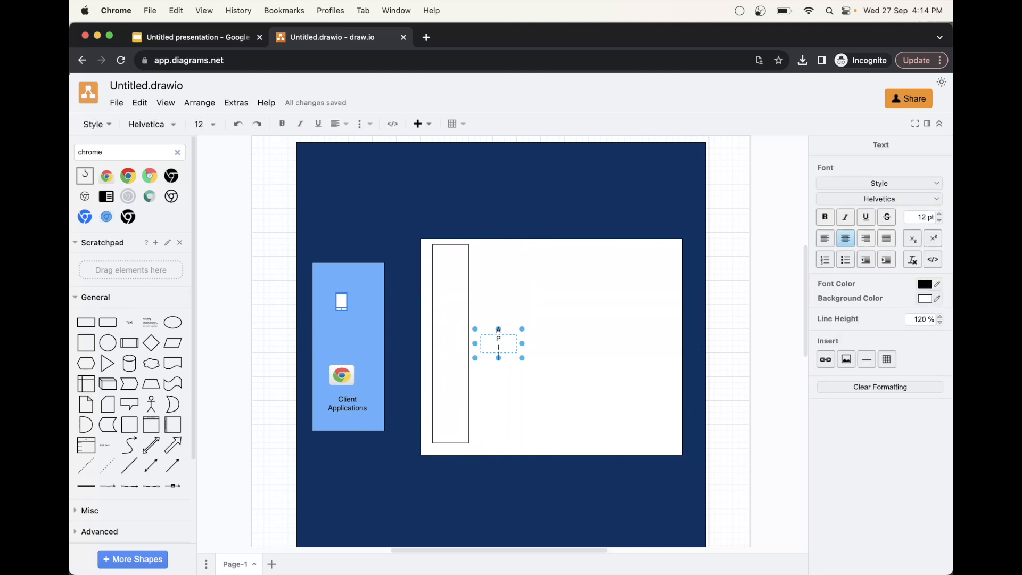
type("A")
key("Return")
type("T")
key("Return")
type("E")
key("Return")
type("W")
key("Return")
type("A")
key("Return")
left_click(588, 354)
left_click(498, 333)
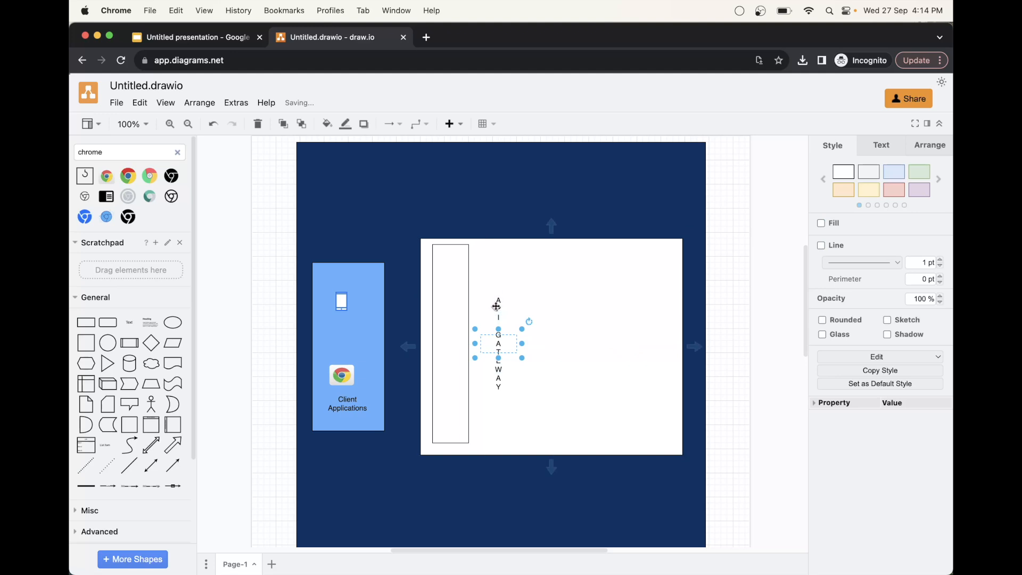
left_click_drag(500, 338, 452, 332)
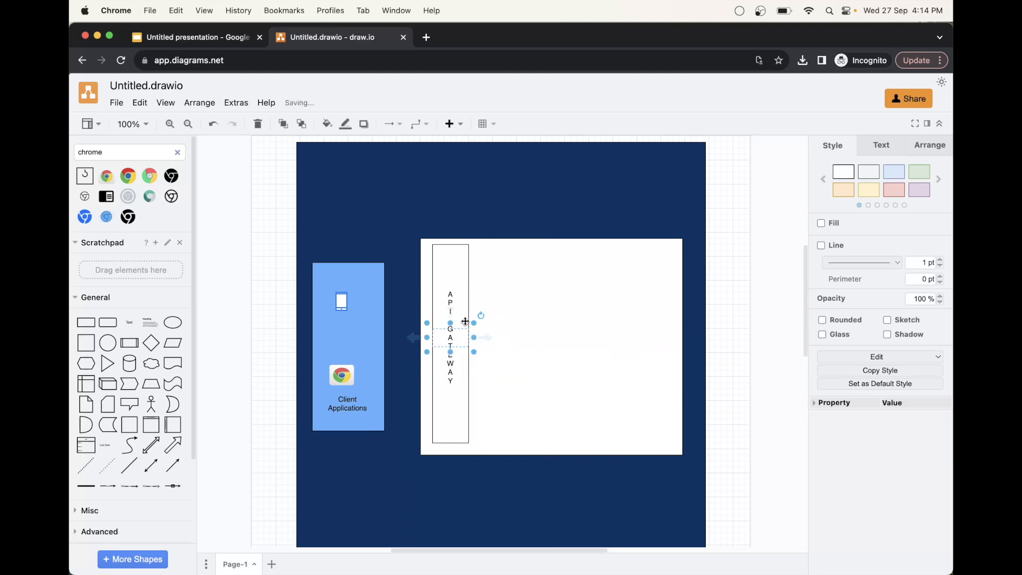
Step: Fill the large rectangle around the API Gateway bar with blue 0000FF
left_click(633, 342)
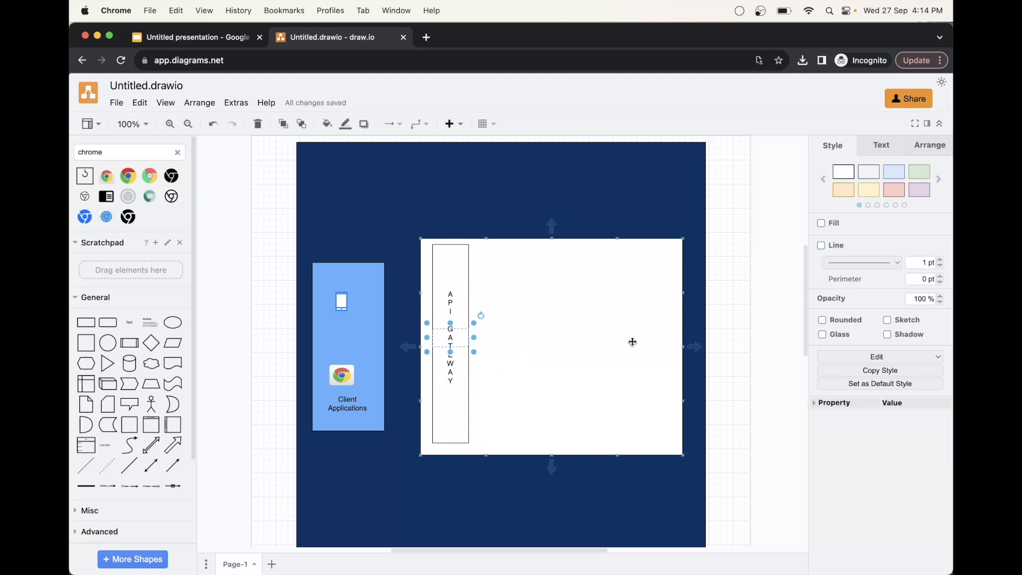
left_click(633, 342)
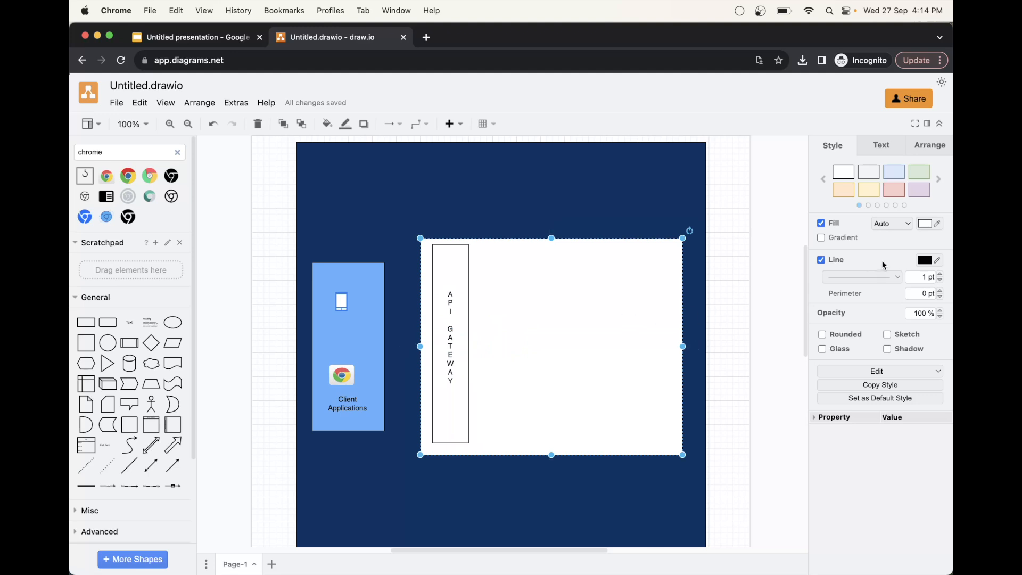
left_click(930, 225)
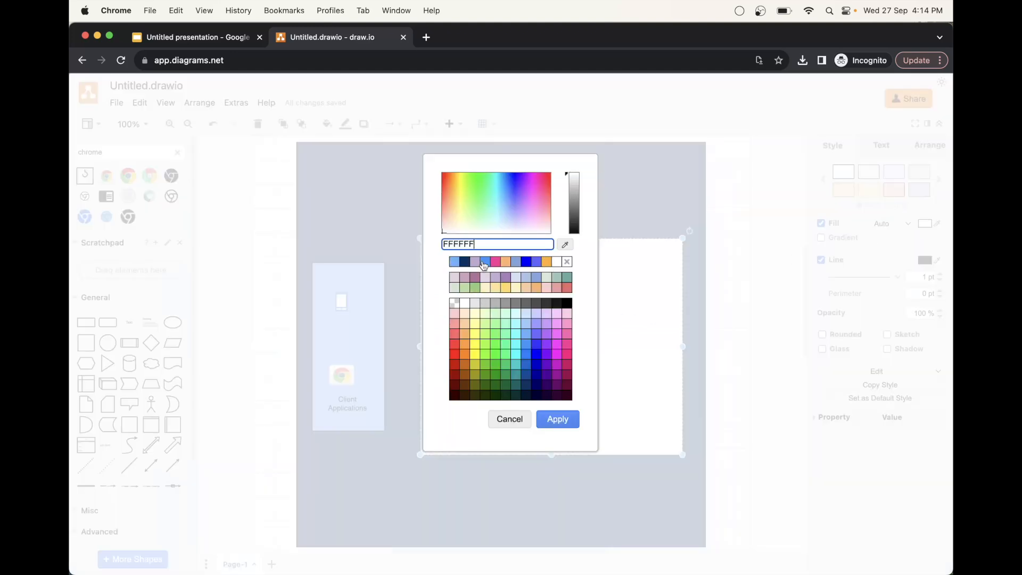
left_click(527, 261)
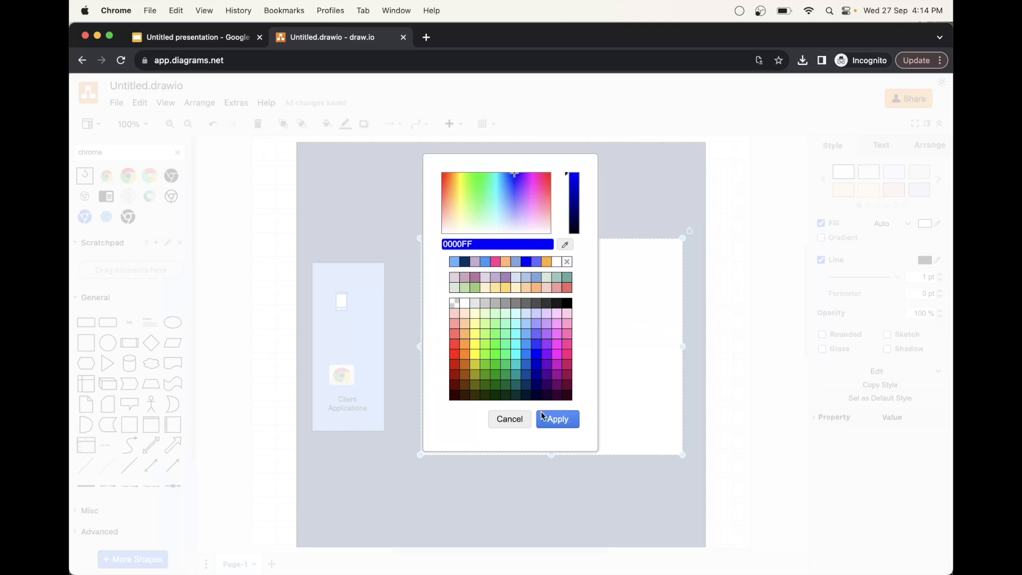
left_click(558, 419)
Step: Fill the tall, narrow API Gateway rectangle with pink FF0080
left_click(448, 268)
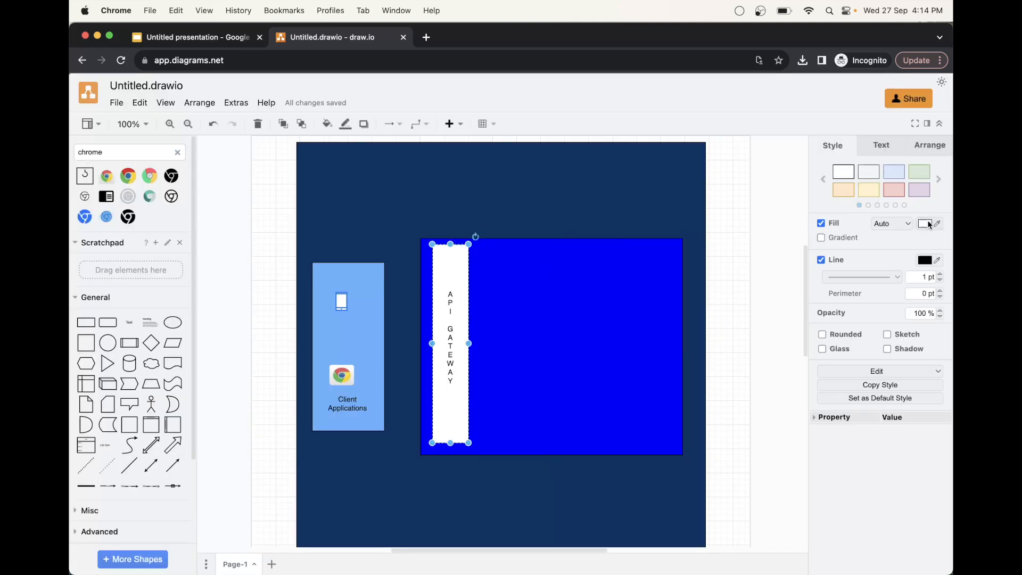
left_click(930, 225)
left_click(557, 349)
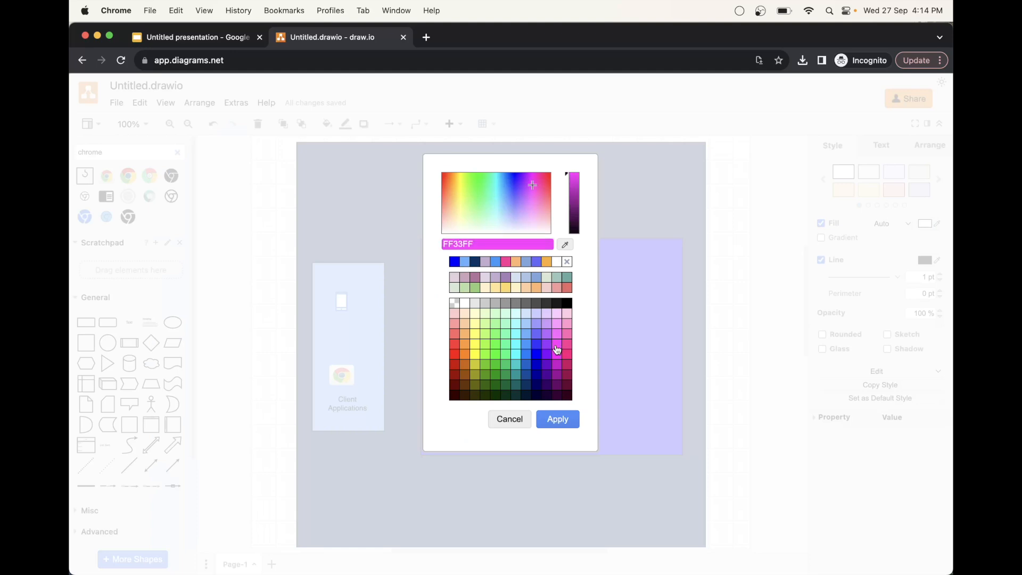
left_click(537, 354)
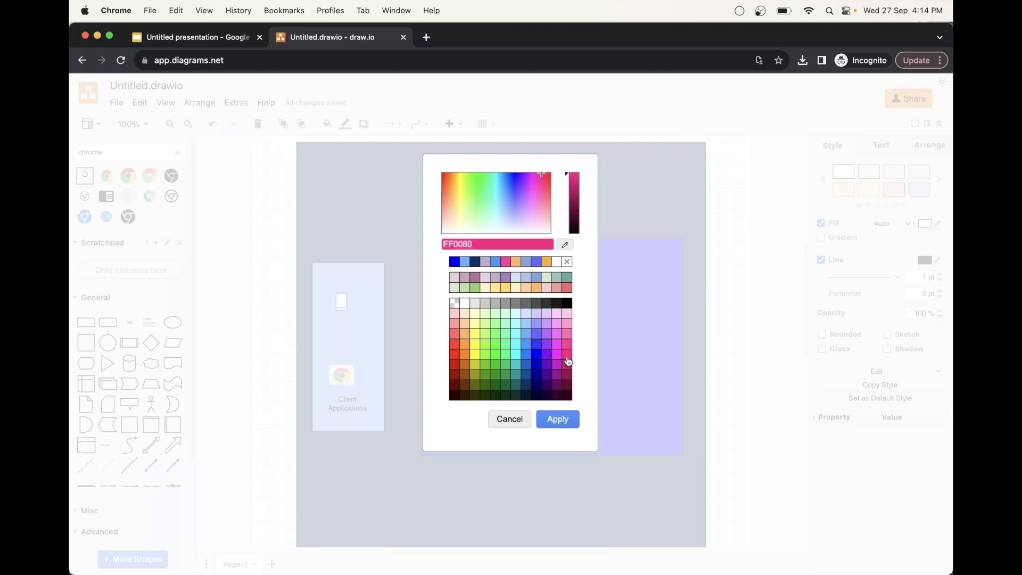
left_click(564, 420)
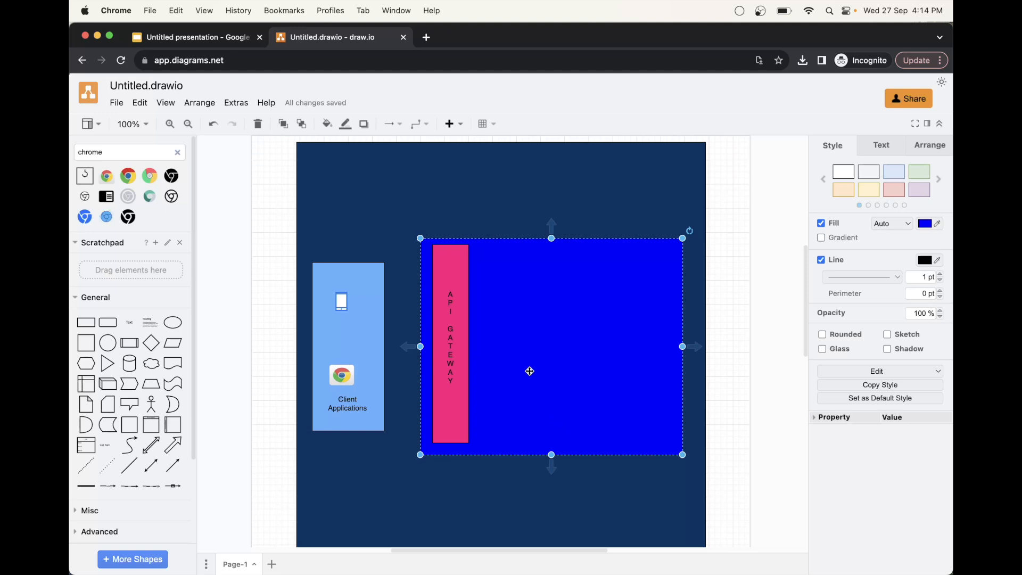
Step: Add a hexagon and two copies of it, stacked in a column beside the API Gateway bar inside the blue rectangle
left_click(86, 363)
left_click_drag(499, 348, 517, 399)
key("super+v")
left_click_drag(518, 336, 517, 334)
left_click(587, 360)
Step: Fill all three hexagons with light orange
left_click(518, 277)
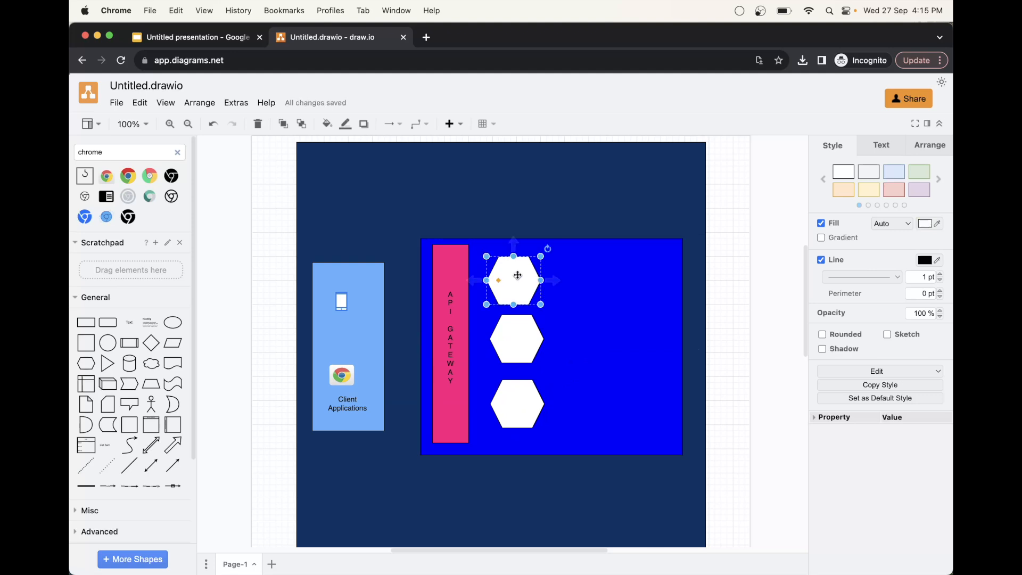
left_click(516, 341, "shift")
left_click(517, 399, "shift")
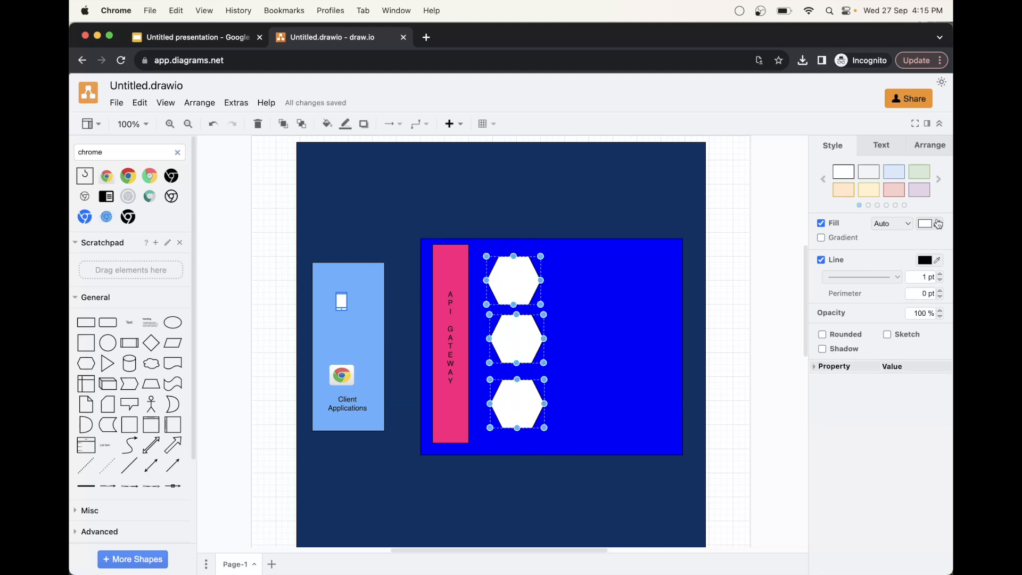
left_click(933, 224)
left_click(531, 288)
left_click(559, 418)
Step: Label the three hexagons A, B and C from the uppermost to the lowest
double_click(509, 265)
type("A")
left_click(513, 339)
double_click(513, 339)
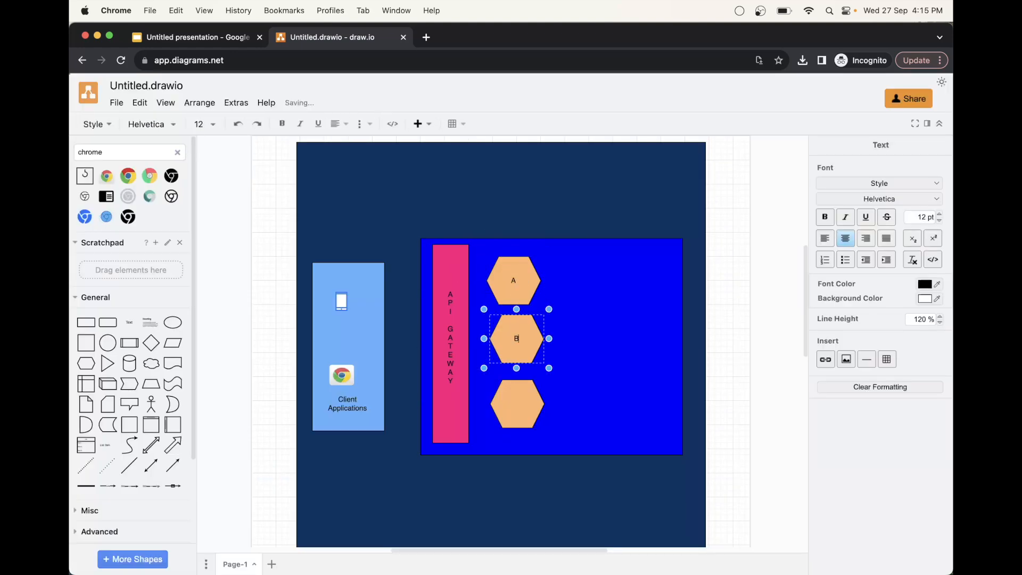
double_click(521, 410)
type("C")
left_click(623, 376)
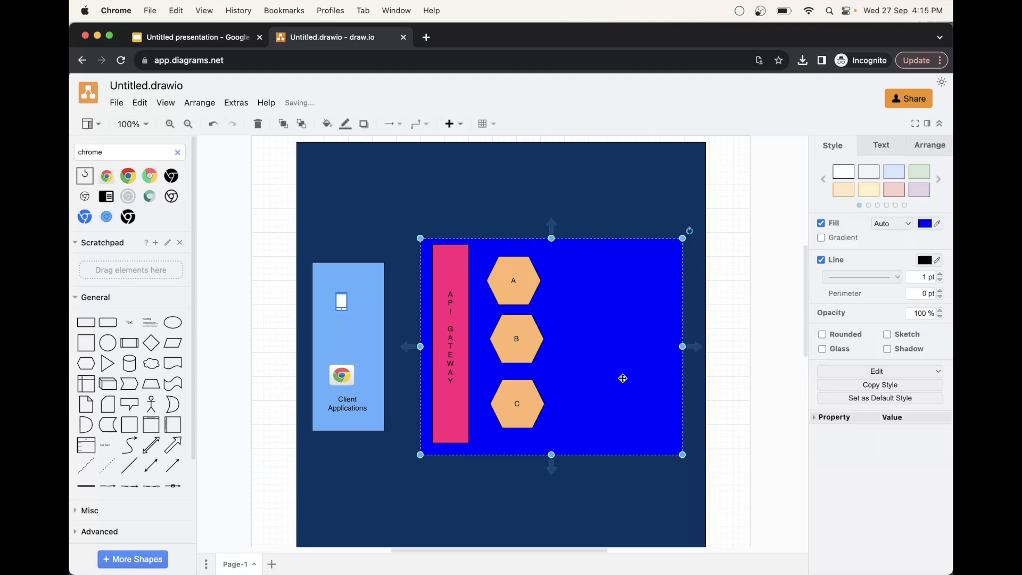
Step: Search the shapes for "database", insert the blue stacked-cylinder database icon and place it beside hexagon C
double_click(121, 150)
type("d")
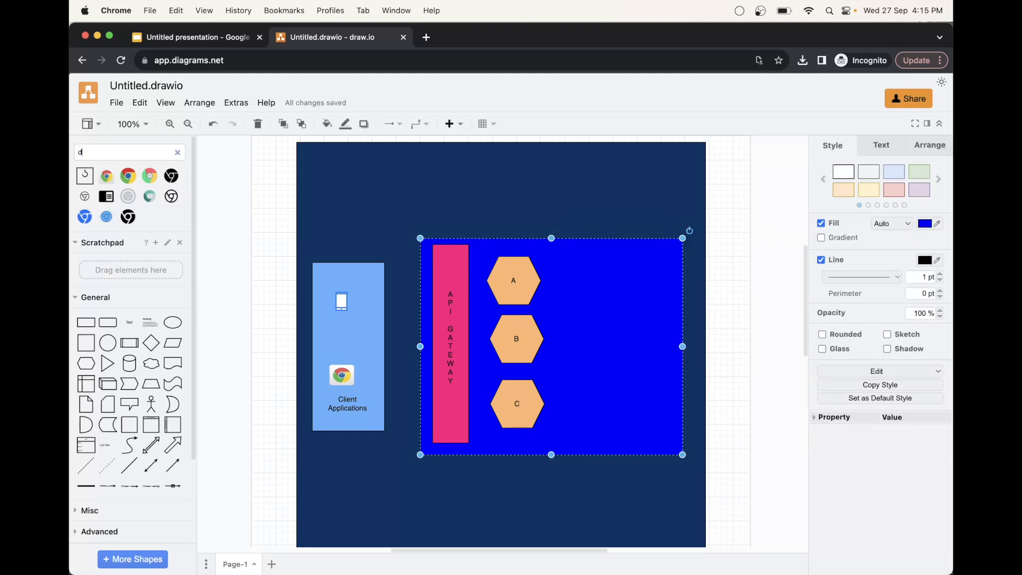
type("atabase")
key("Return")
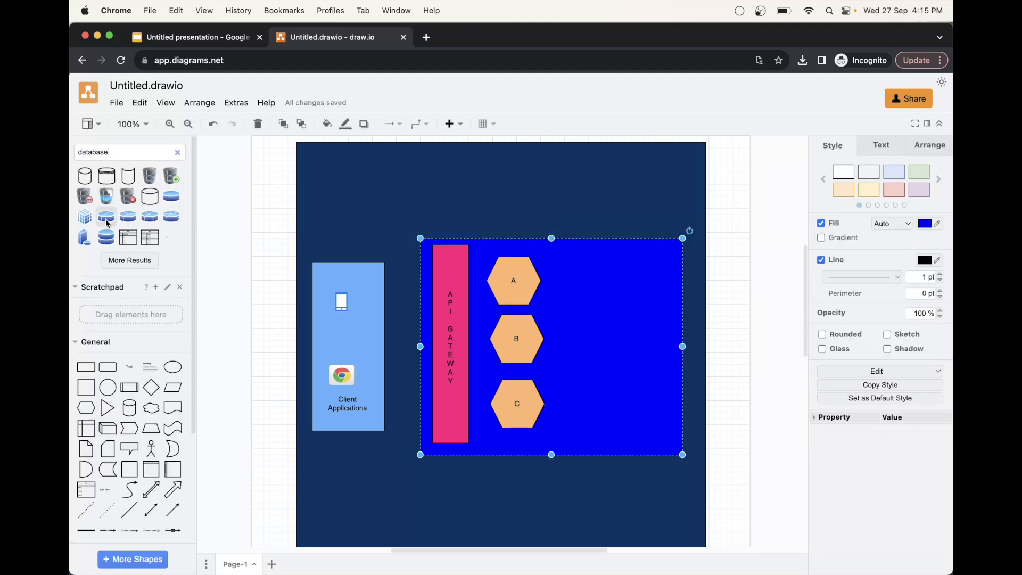
left_click(107, 238)
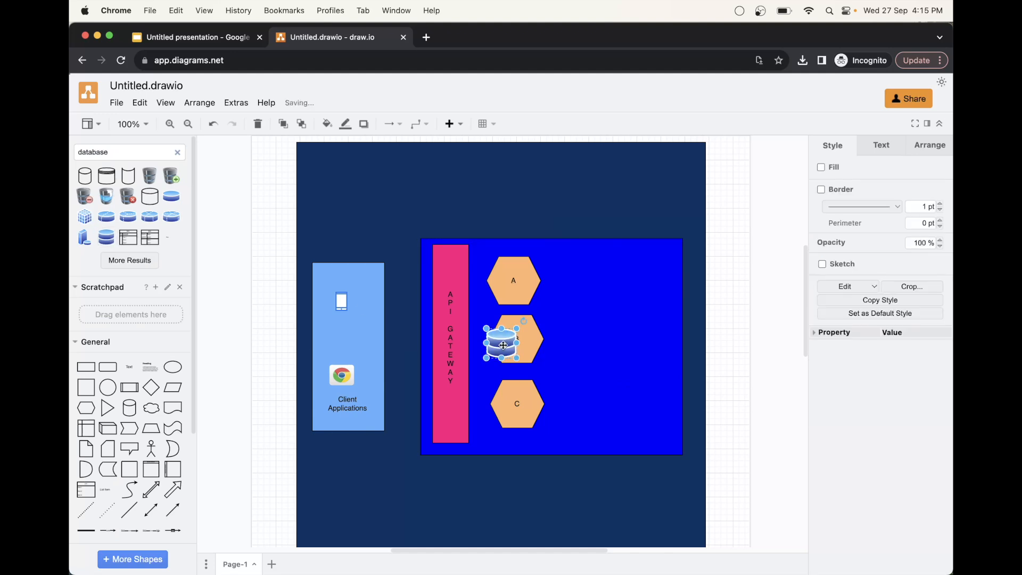
left_click_drag(503, 345, 581, 431)
Step: Copy the database icon beside hexagons A and B and line the copies up vertically with the one beside C
left_click_drag(568, 364, 576, 364)
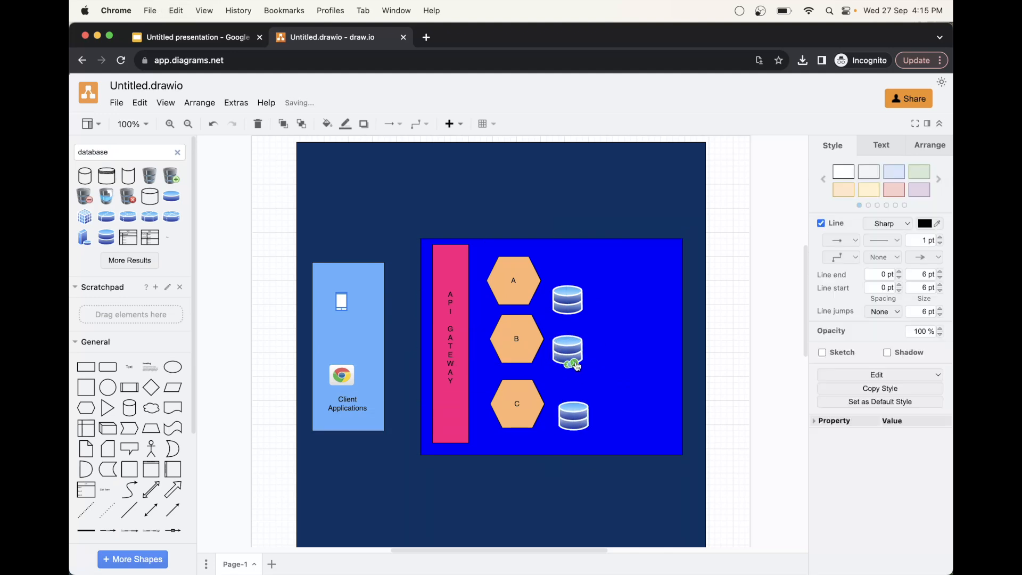
left_click(569, 349)
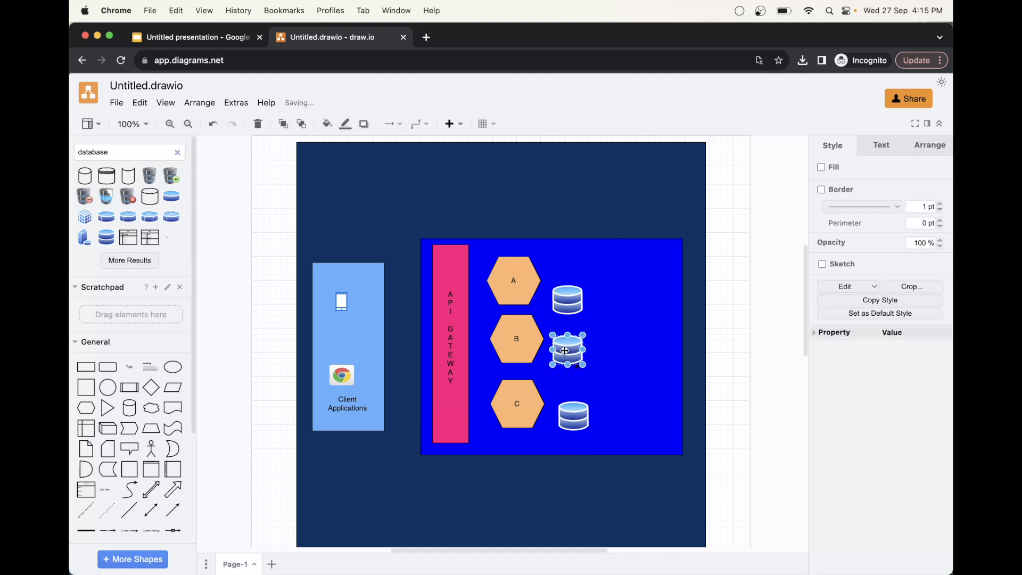
left_click_drag(571, 301, 578, 297)
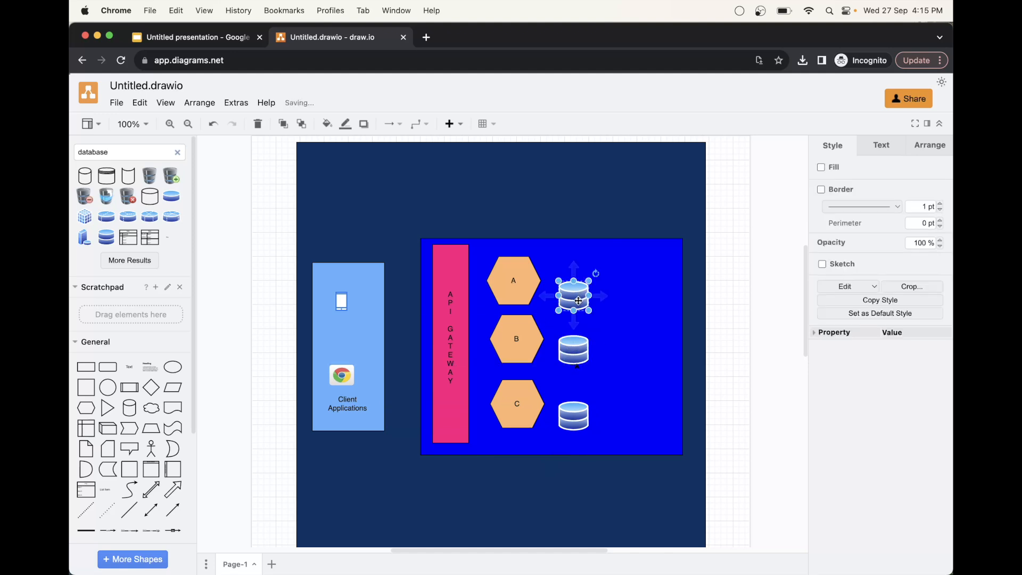